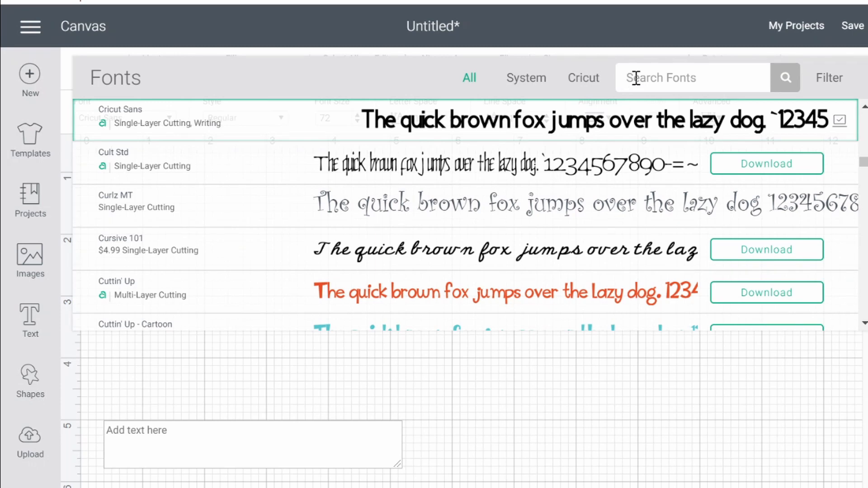
- Choose the Elizabeth font and add the text "MSA" to the canvas
text(Elizabeth)
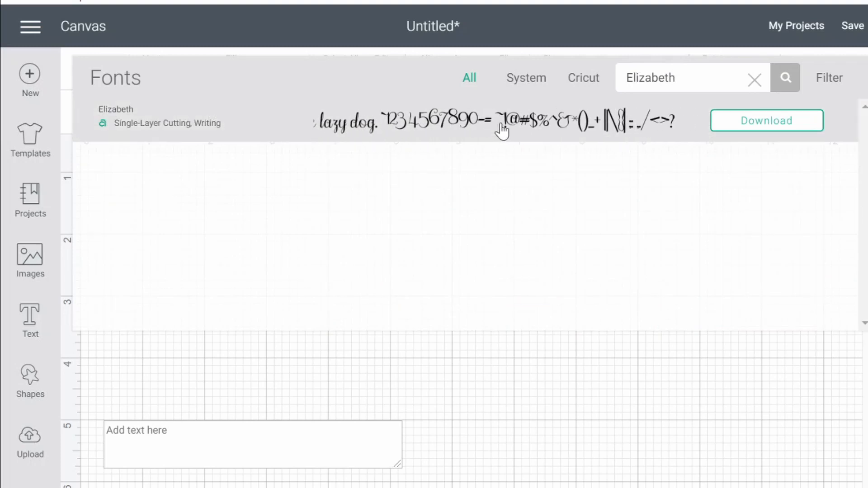
click(501, 132)
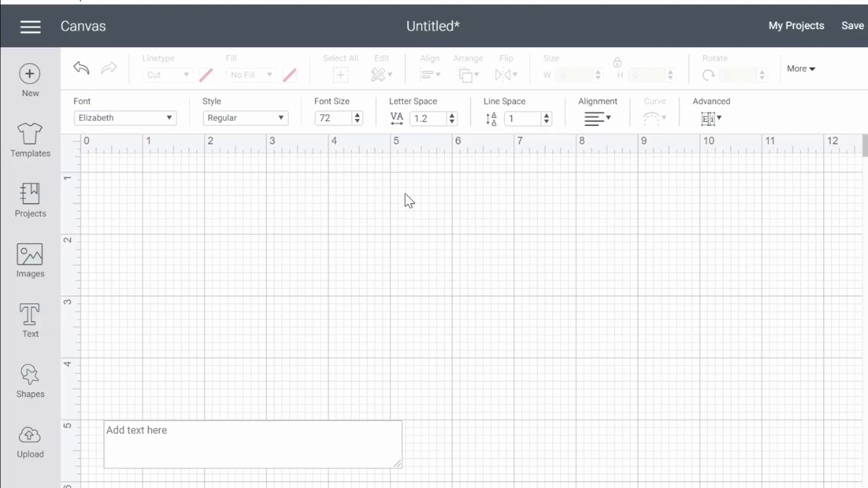
click(162, 442)
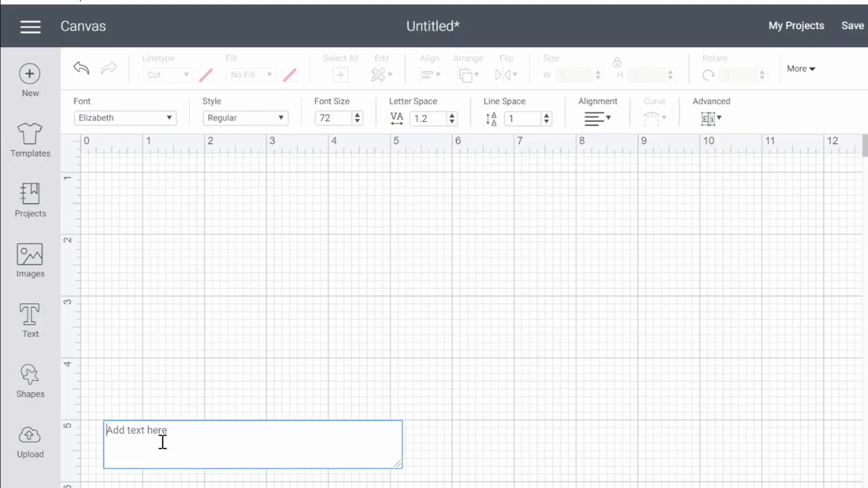
text(M)
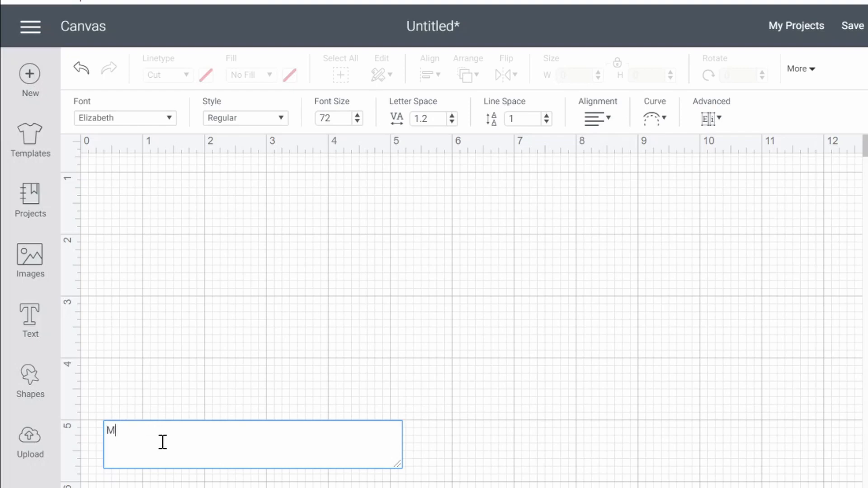
text(SA)
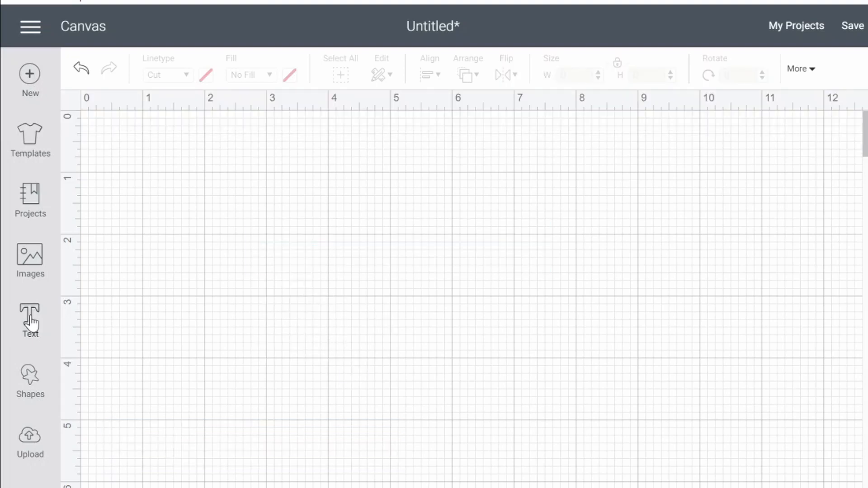
click(31, 322)
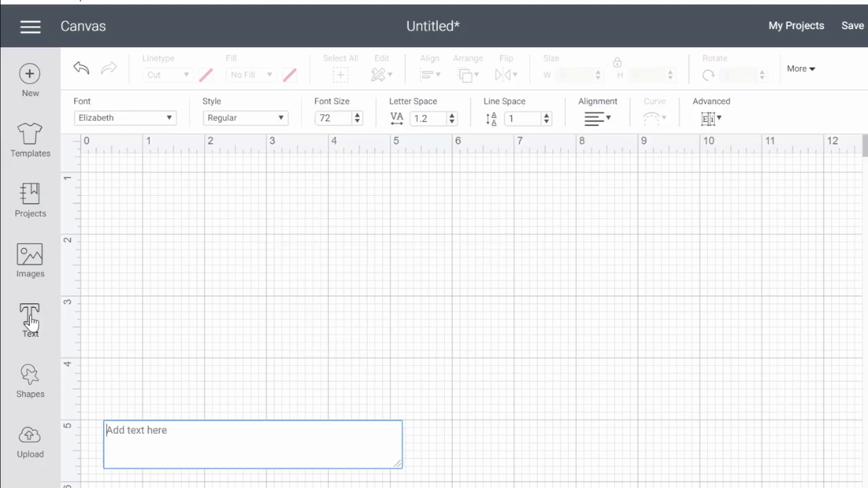
text(MSA)
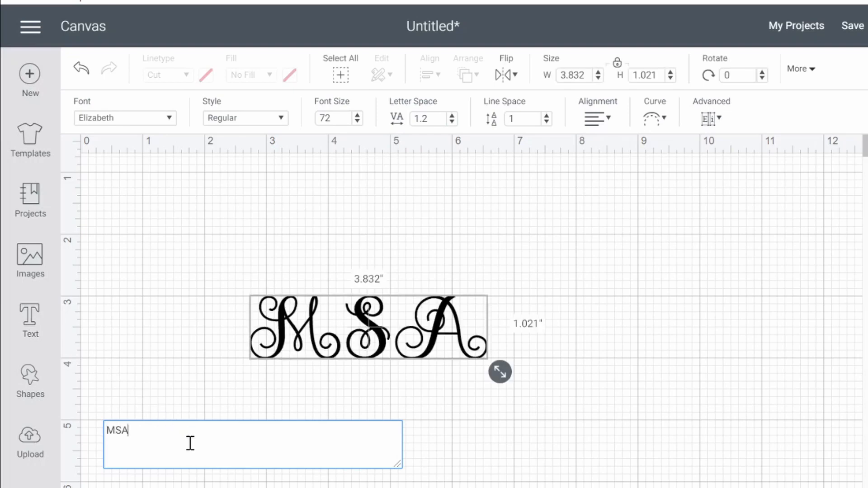
click(202, 372)
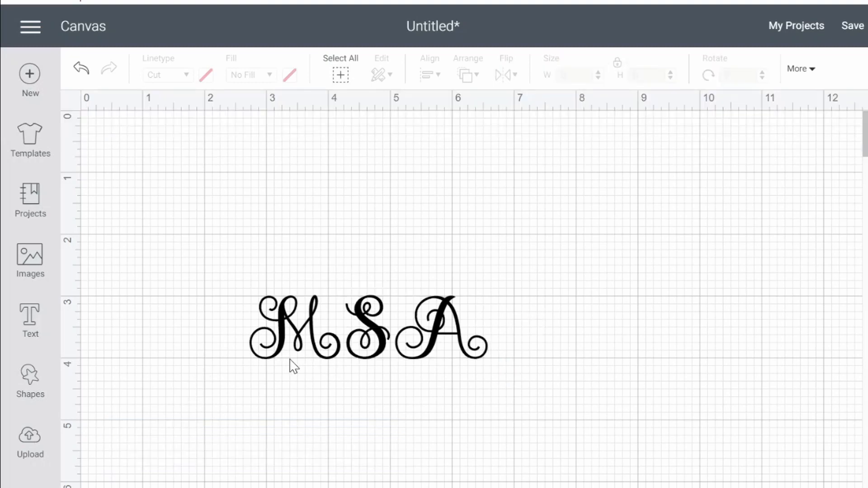
- Move the MSA text up and to the left, and spread its separate letters M, S and A apart
drag(336, 362, 250, 289)
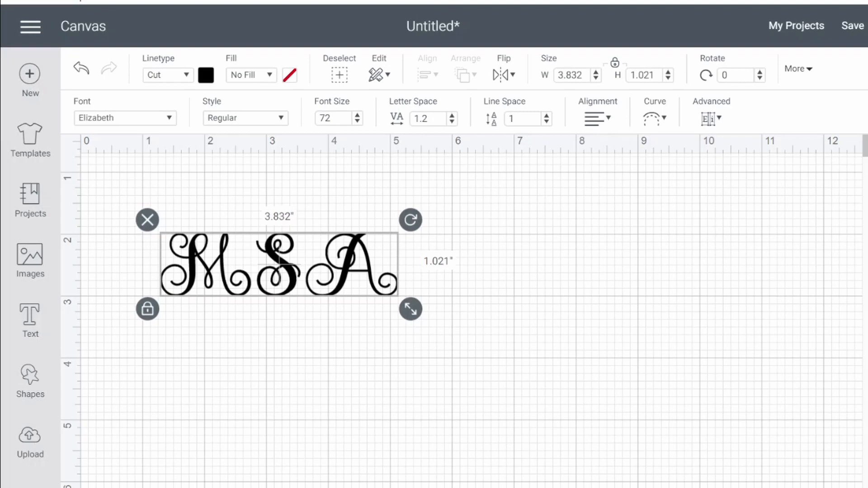
click(573, 267)
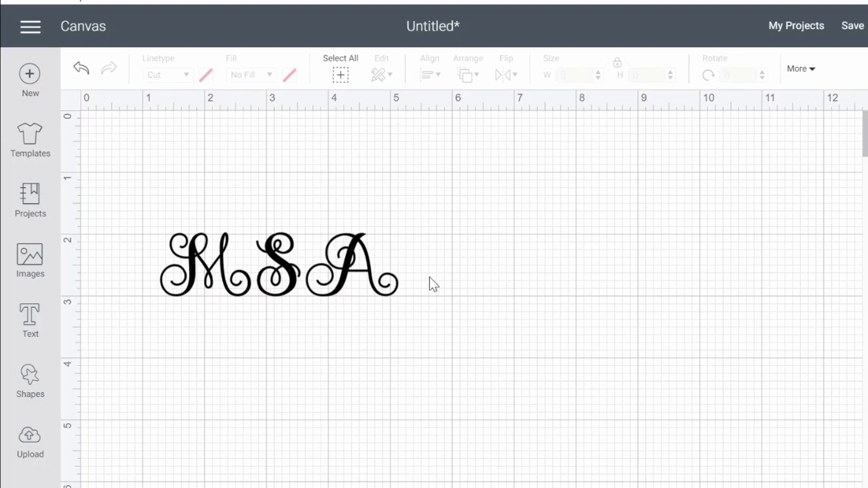
click(357, 258)
drag(358, 257, 449, 257)
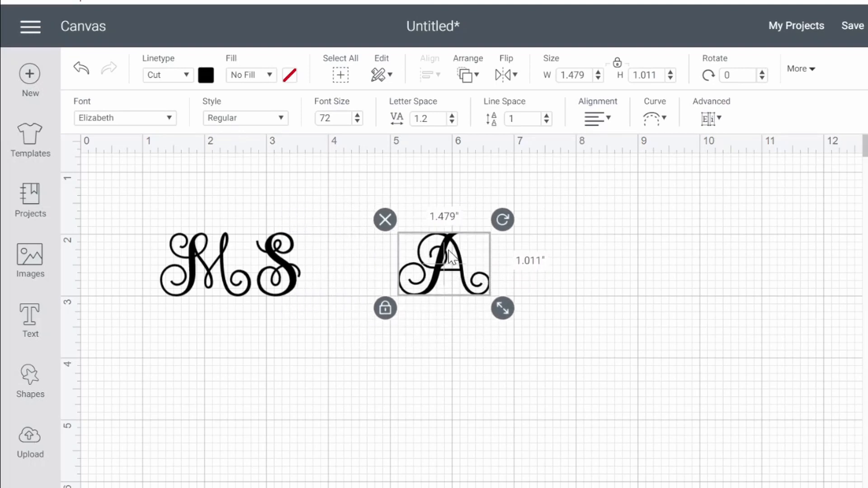
drag(276, 277, 303, 289)
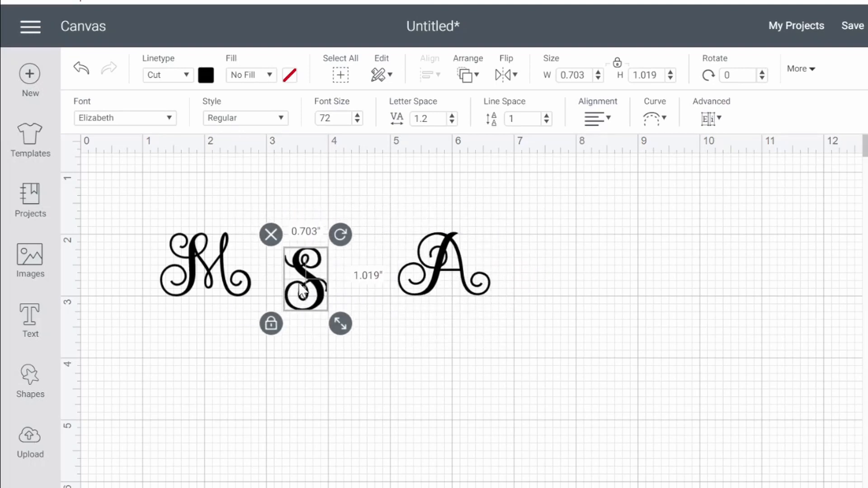
drag(197, 264, 162, 313)
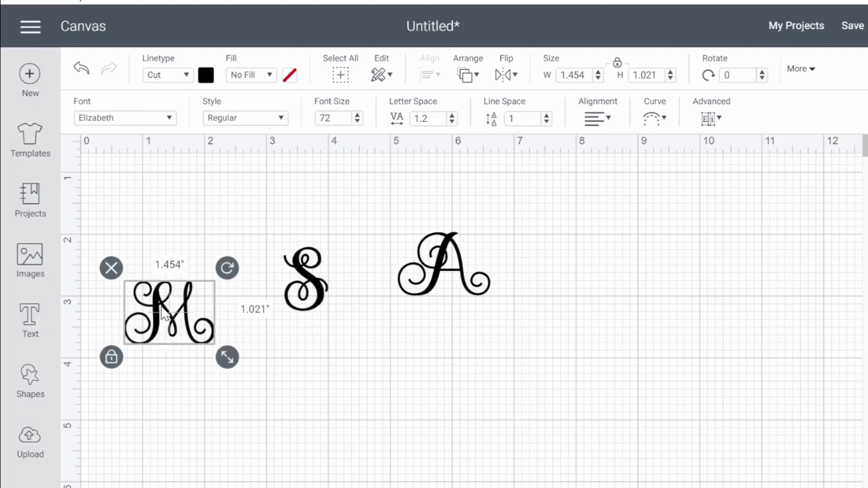
- Stretch the S with unlocked proportions to about 1.44" by 2.13", relock them and place it between the M and the A
click(317, 289)
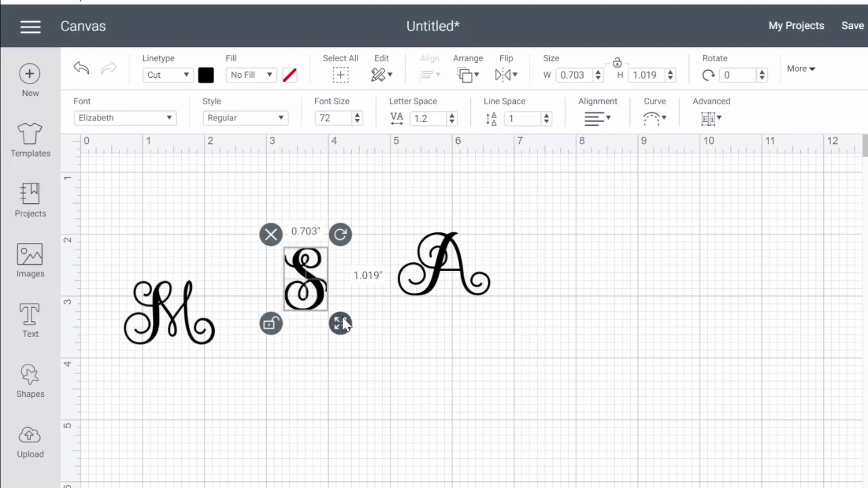
drag(343, 323, 387, 388)
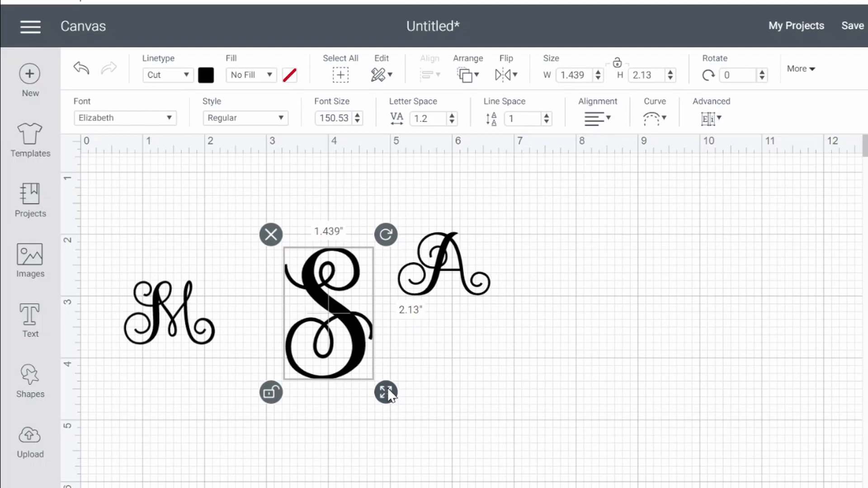
click(271, 394)
click(450, 268)
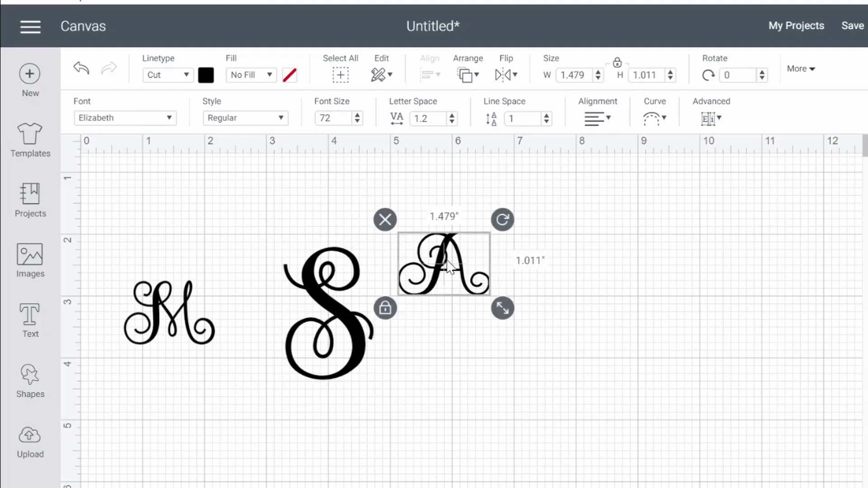
click(343, 322)
drag(343, 322, 327, 307)
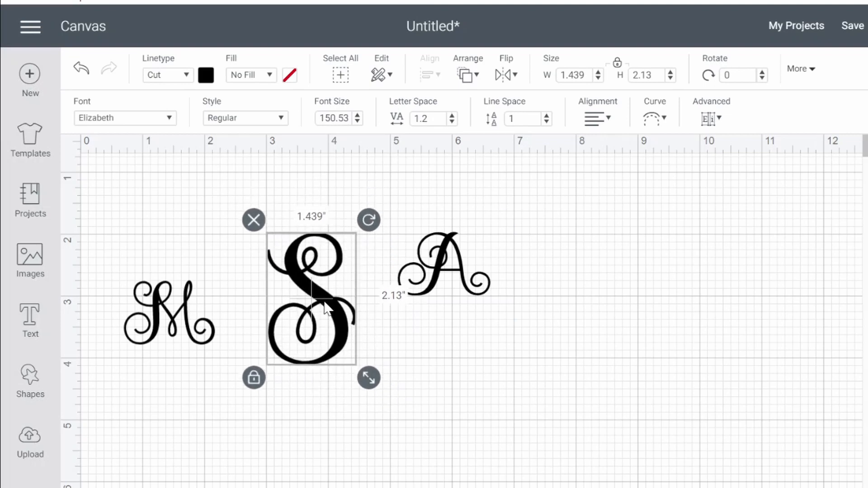
- Unlock the A's proportions, and enlarge the S proportionally to about 1.85" by 2.74", placing it slightly higher between the side letters
click(457, 267)
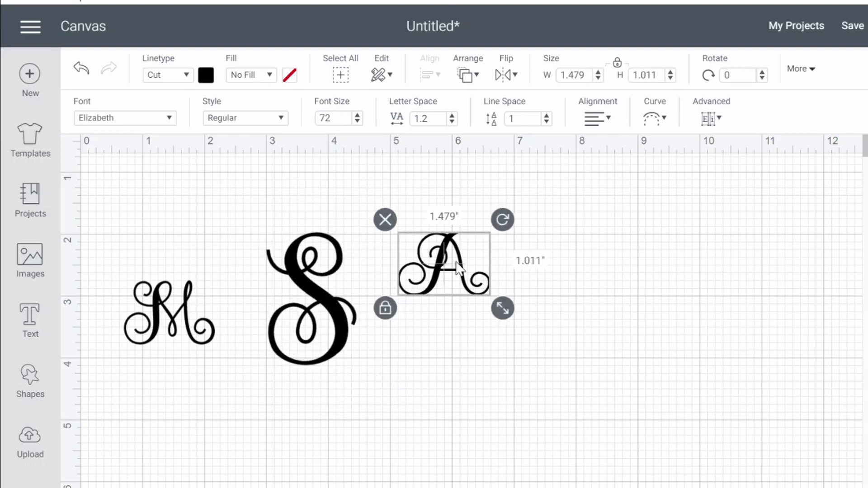
click(383, 307)
click(309, 325)
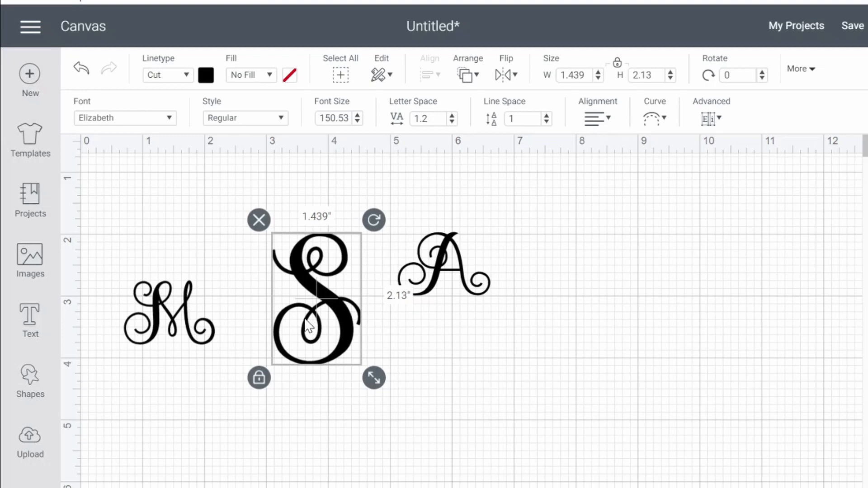
drag(377, 375, 388, 415)
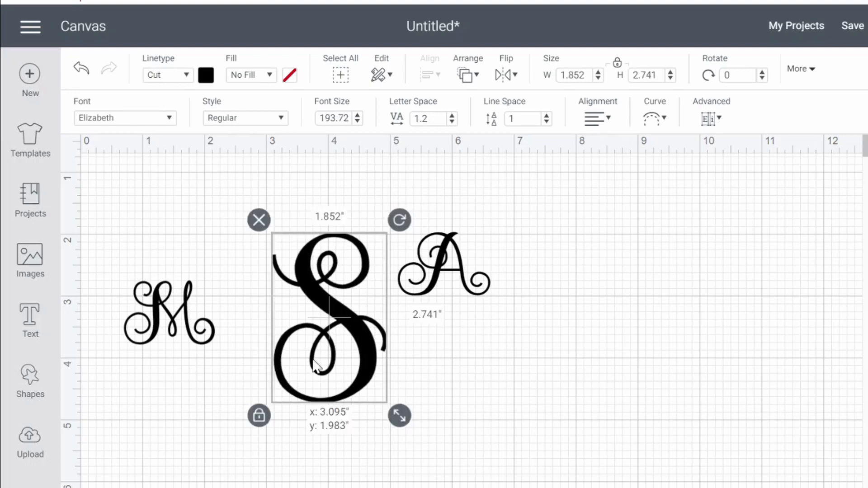
drag(314, 360, 288, 349)
- Stretch the A to about 2.05" by 1.73", place it touching the S's right edge and relock its proportions
click(459, 258)
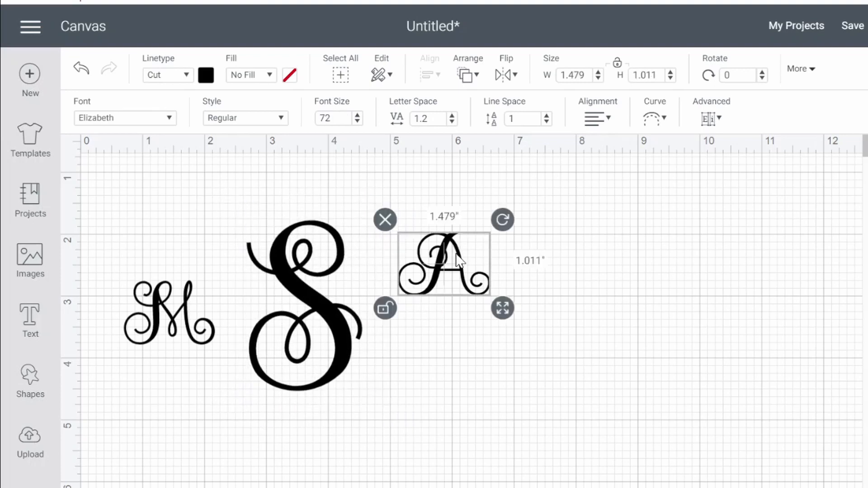
drag(456, 254, 453, 302)
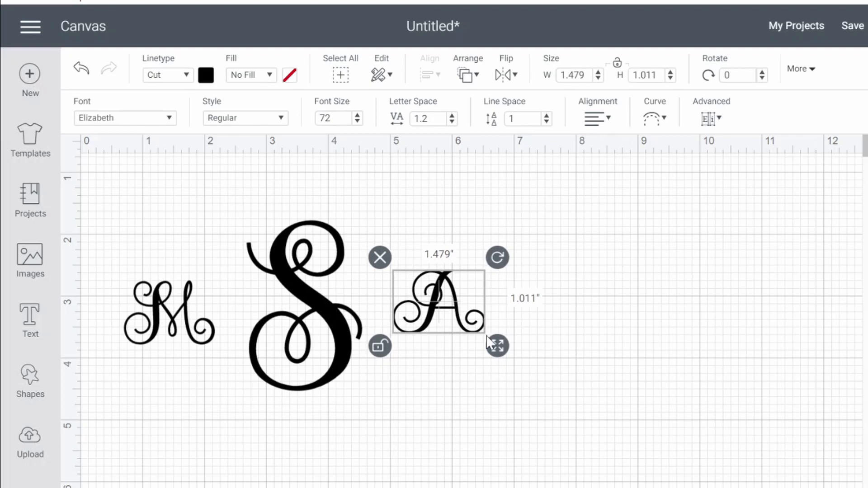
drag(499, 346, 533, 387)
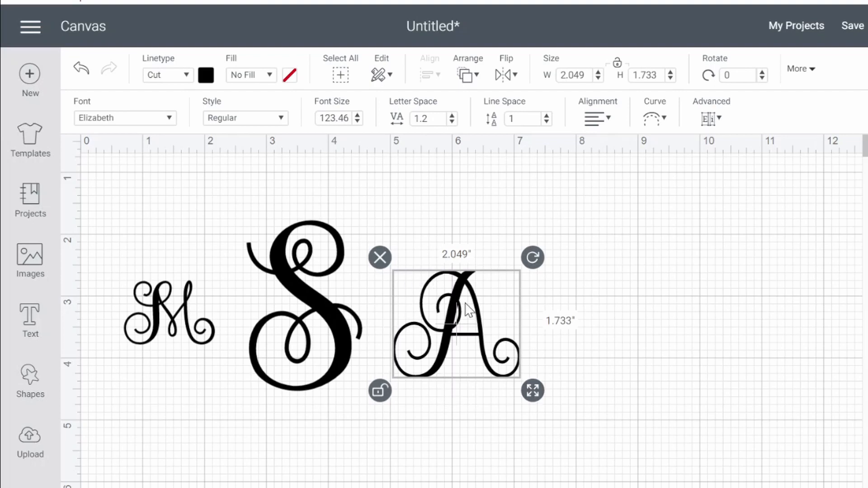
drag(468, 310, 430, 288)
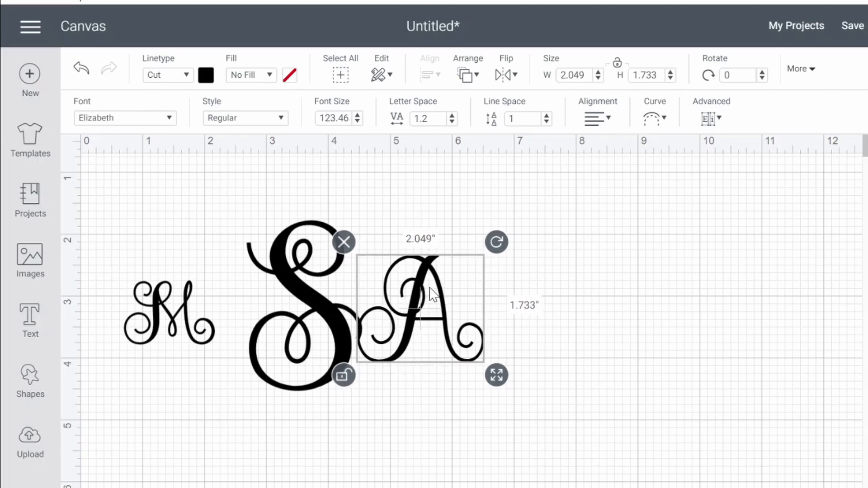
click(688, 285)
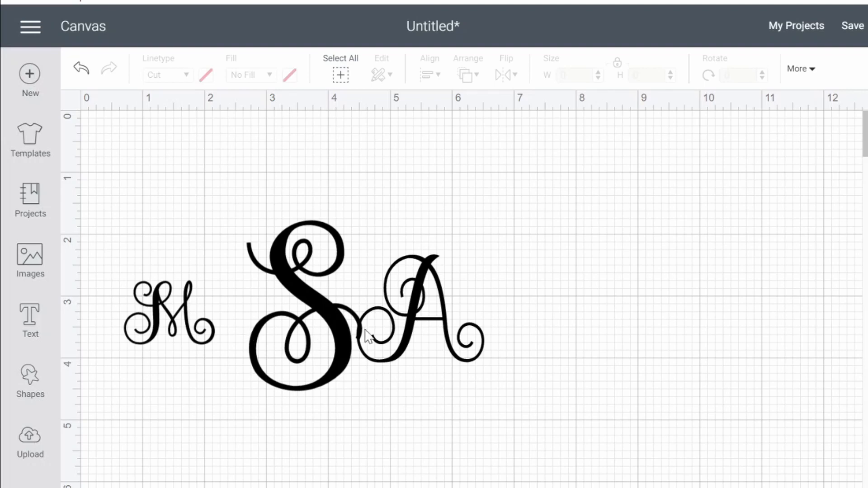
click(416, 296)
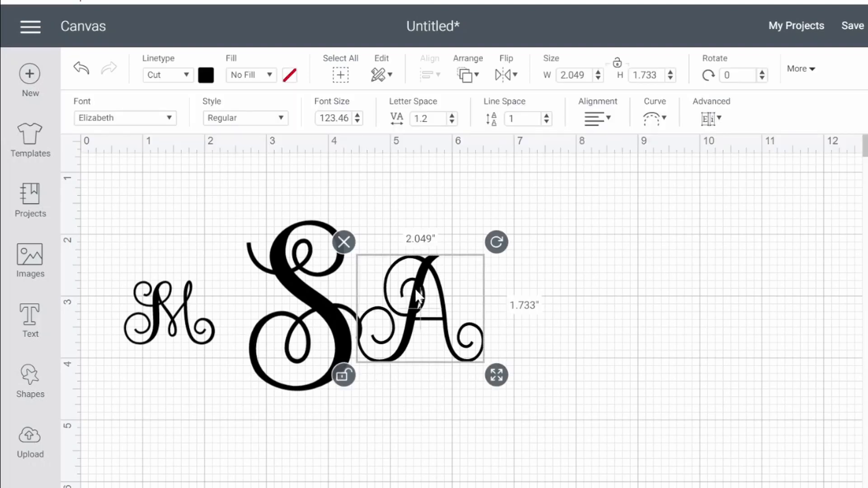
click(343, 375)
- Unlock the M's proportions and stretch it to about 2.22" by 1.65" so it meets the S's left edge
click(161, 311)
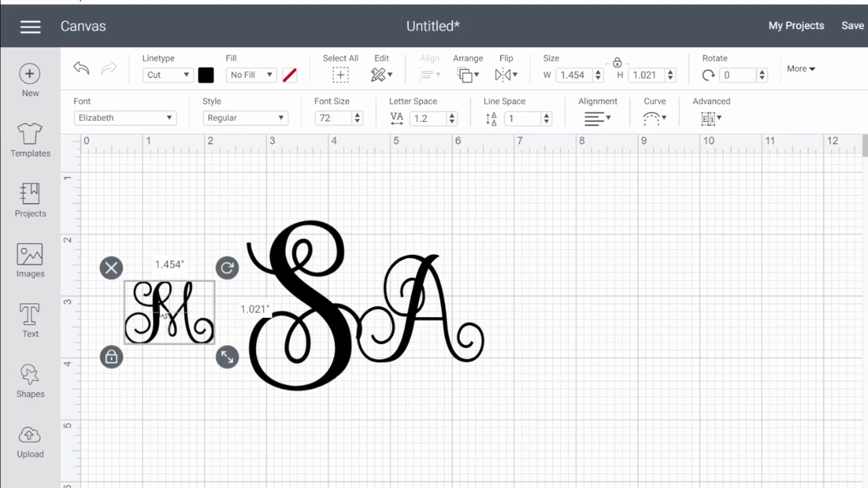
click(110, 359)
drag(229, 356, 263, 385)
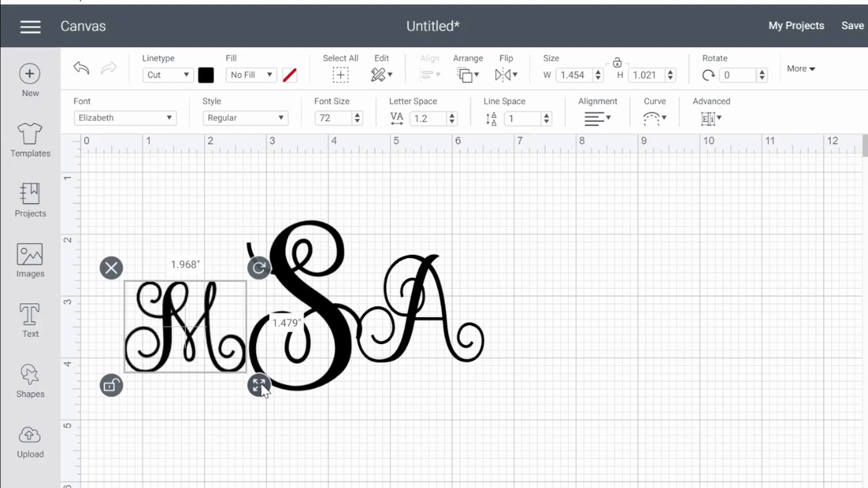
drag(261, 385, 275, 393)
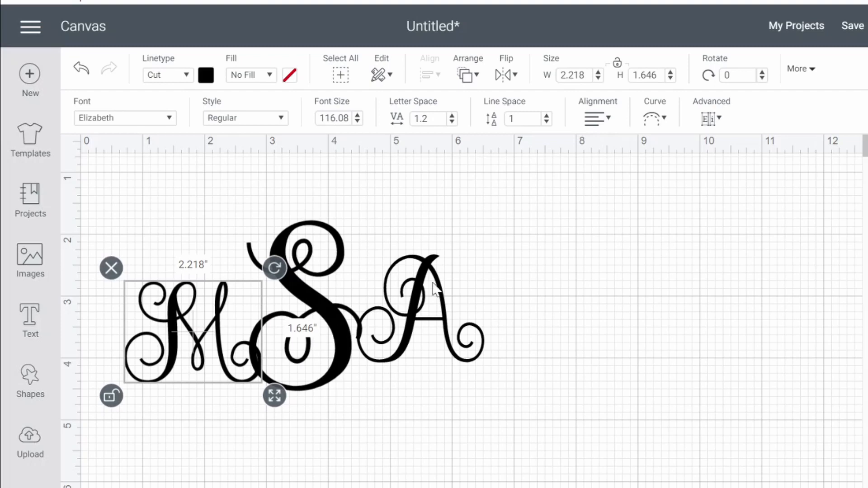
- Compare the sizes of the A and the M, and check the M's position values
click(434, 299)
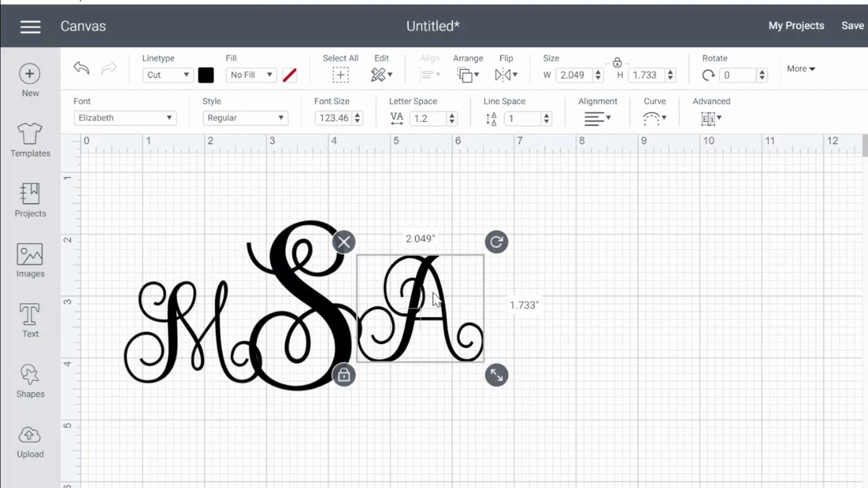
click(209, 324)
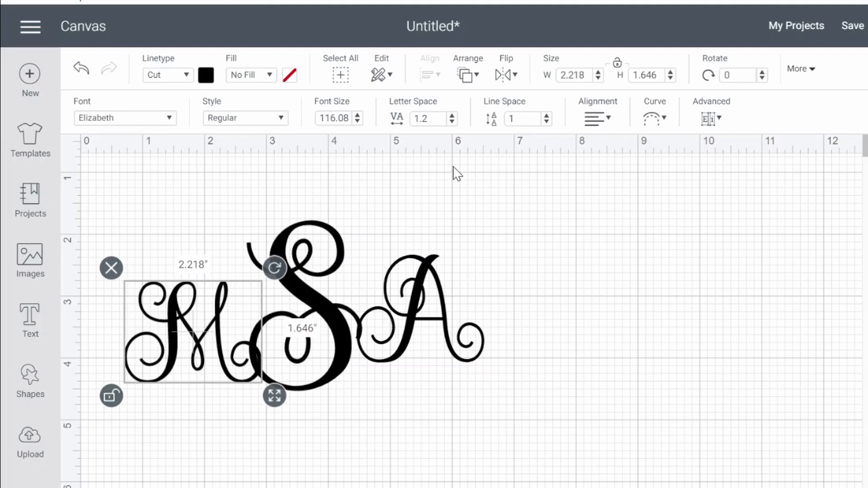
click(815, 68)
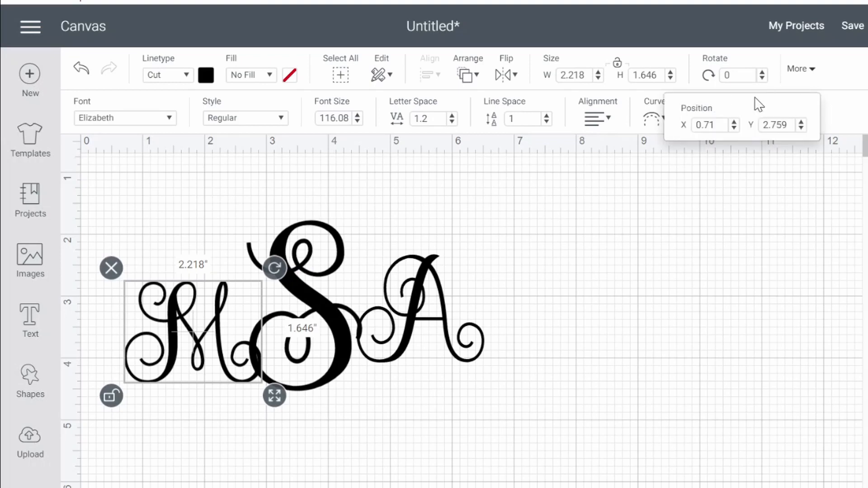
click(811, 70)
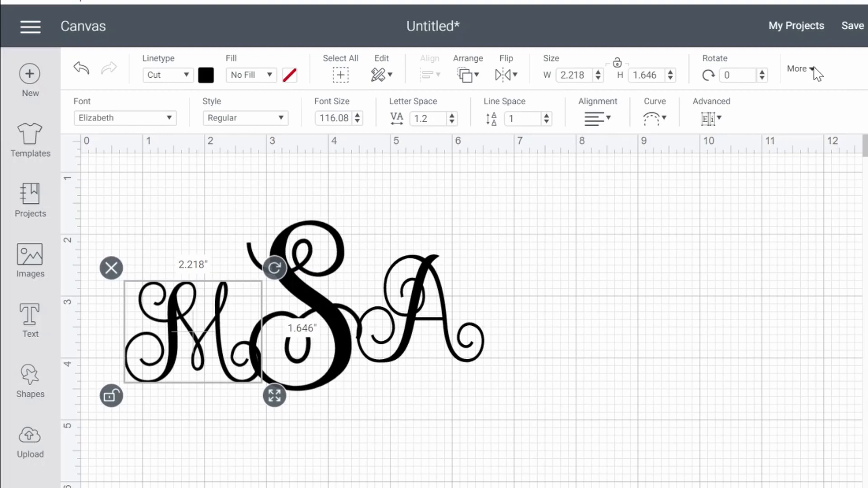
click(815, 74)
click(684, 250)
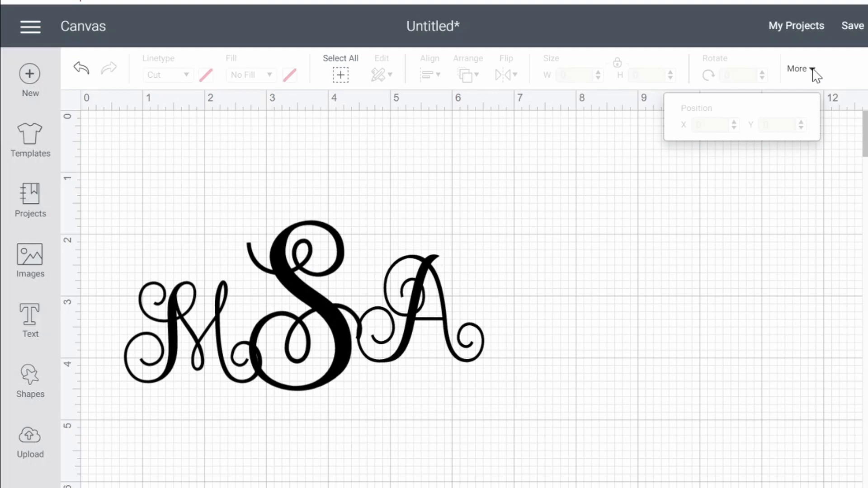
click(429, 319)
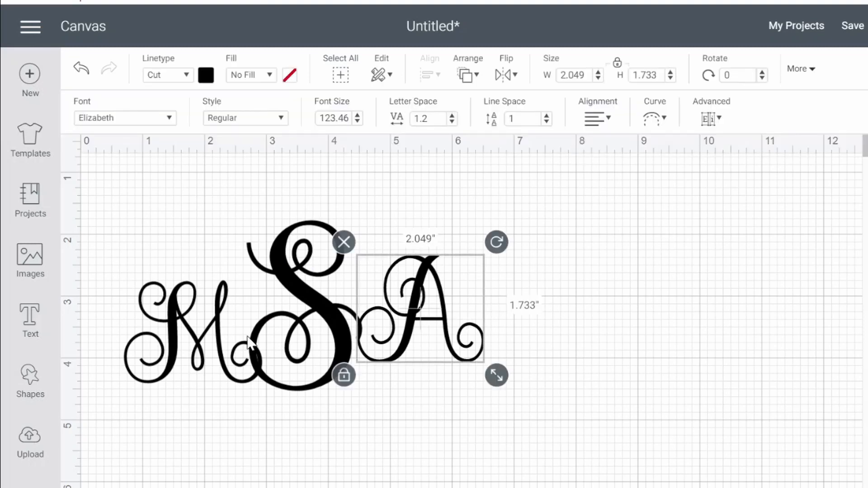
- Compare the heights of the M and the A, and move the M against the S's left edge, roughly level with the A
click(200, 339)
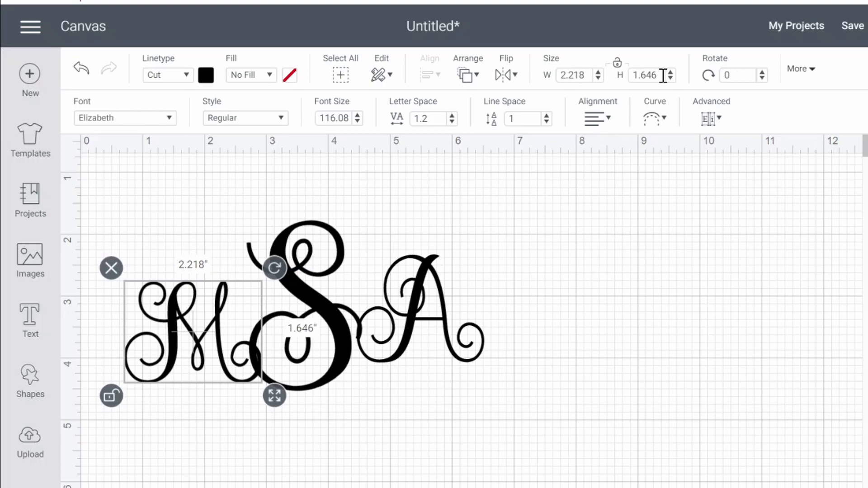
drag(662, 76, 635, 75)
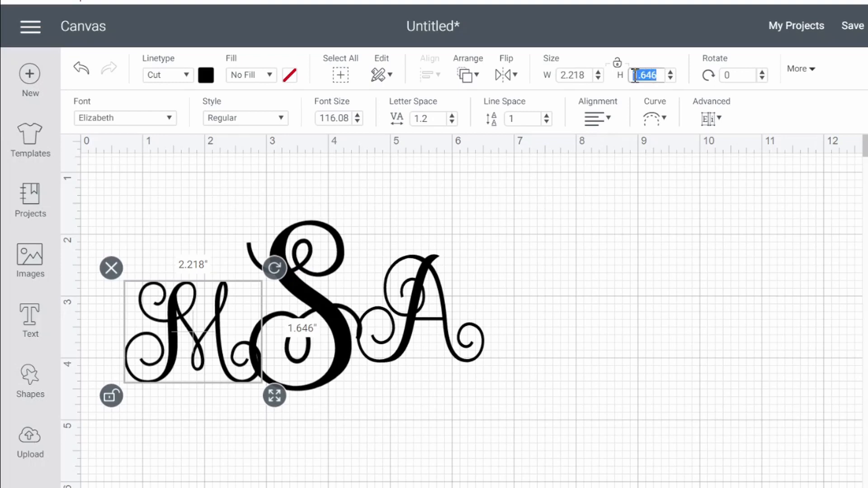
click(644, 267)
click(434, 337)
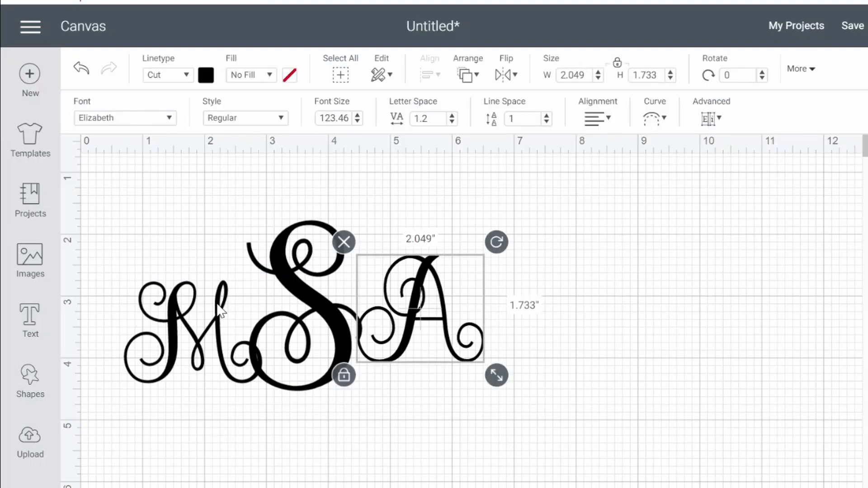
drag(220, 312, 641, 140)
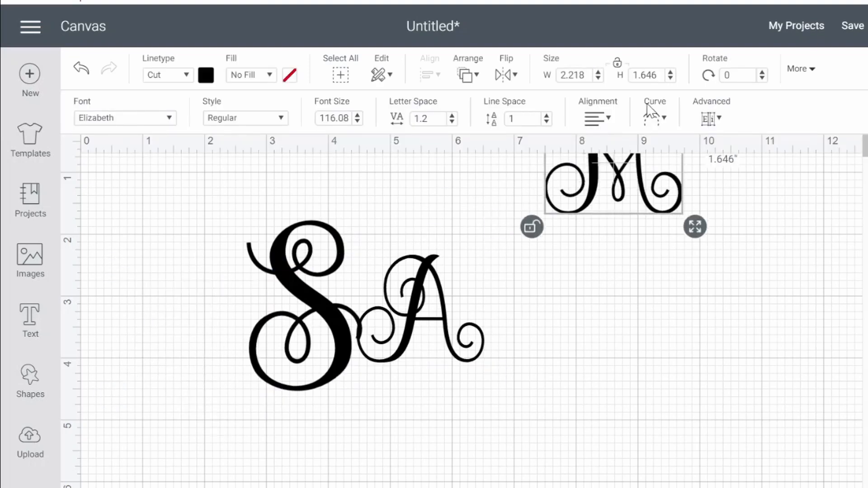
drag(626, 184, 199, 332)
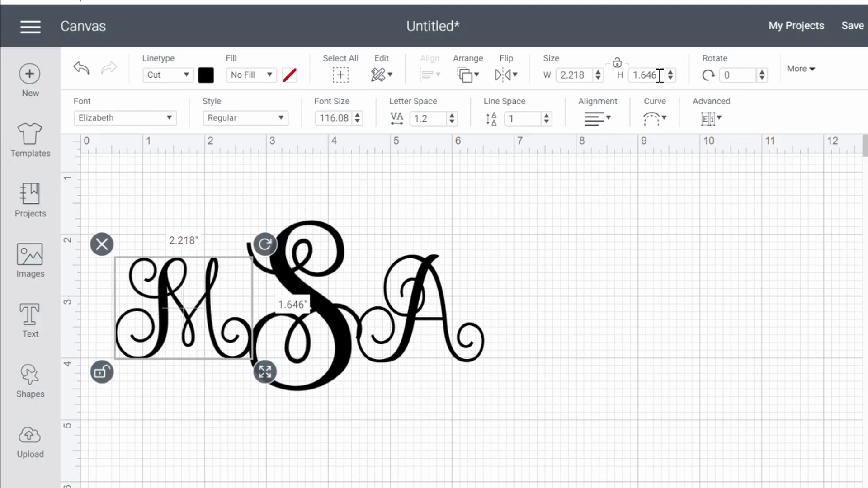
- Set the M's height to 1.733" with its proportions unlocked, and relock its proportions
drag(660, 75, 633, 80)
text(1.733)
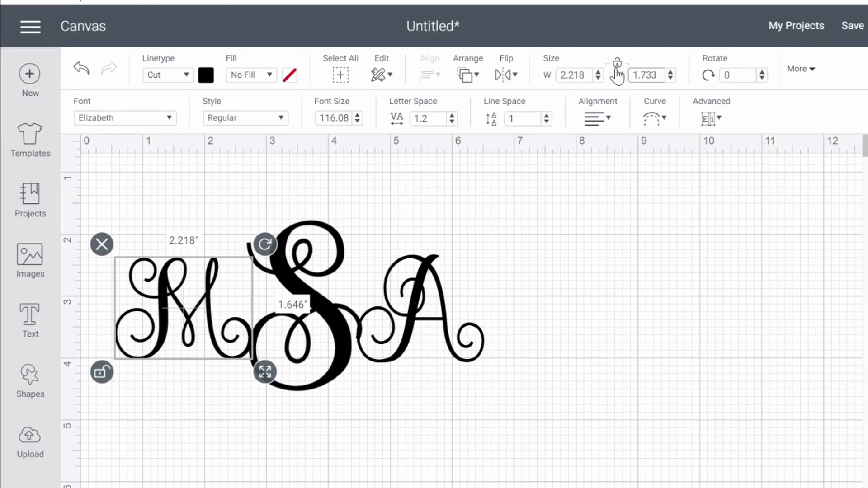
click(617, 70)
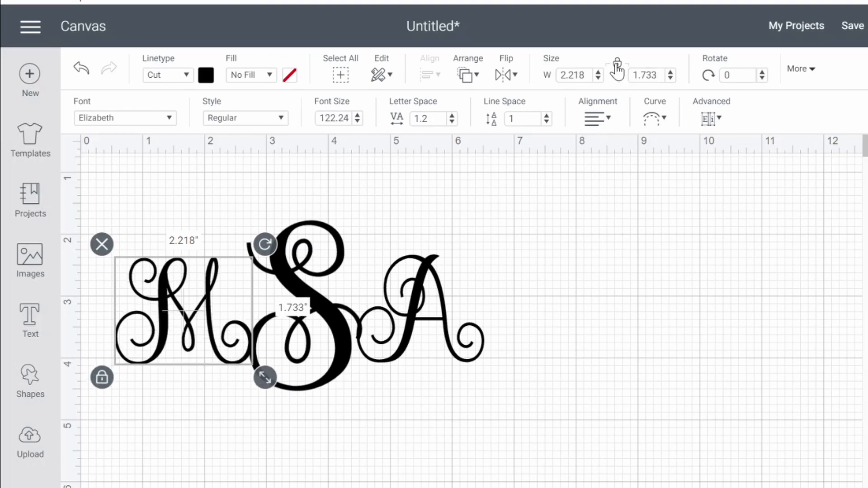
- Unlock the M's proportions, set its width to 2.049" to match the A, and relock them
click(432, 320)
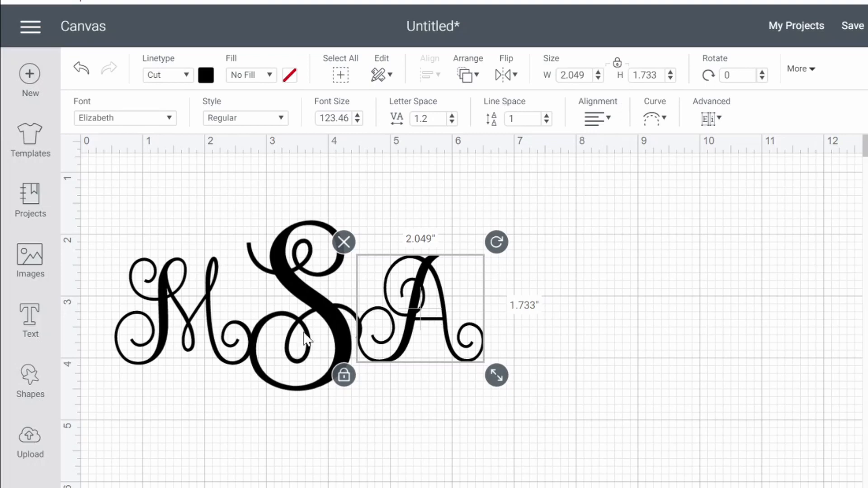
click(188, 317)
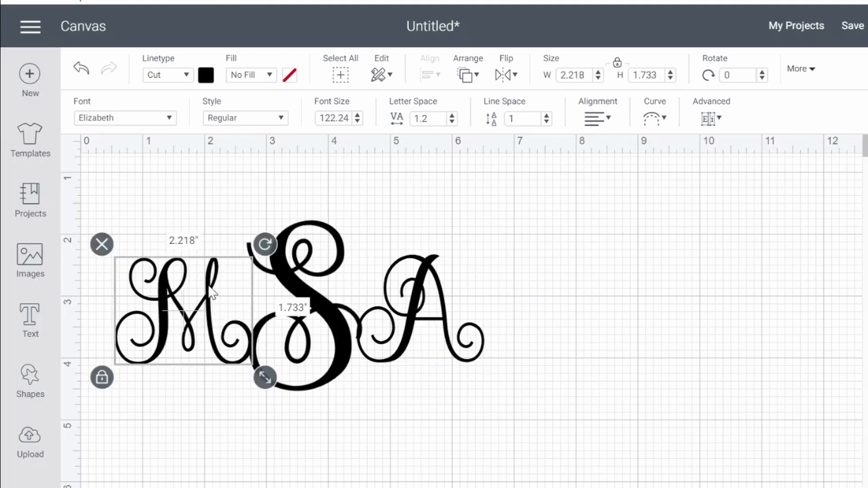
click(617, 64)
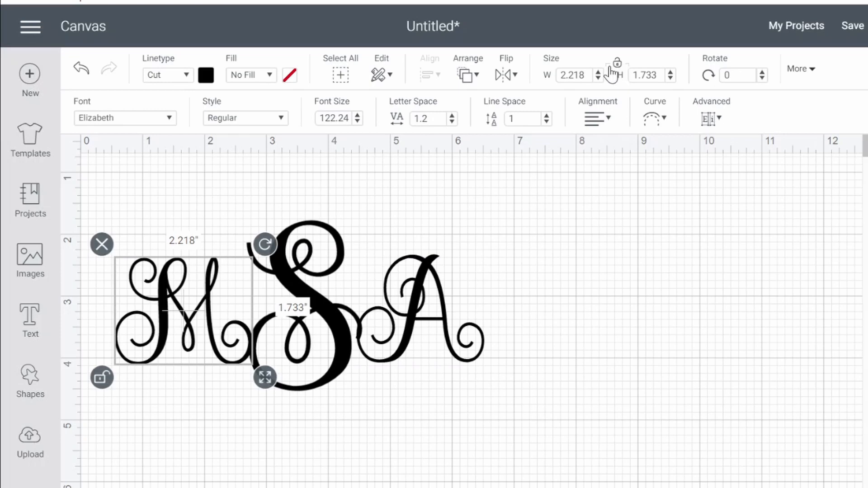
drag(585, 76, 560, 78)
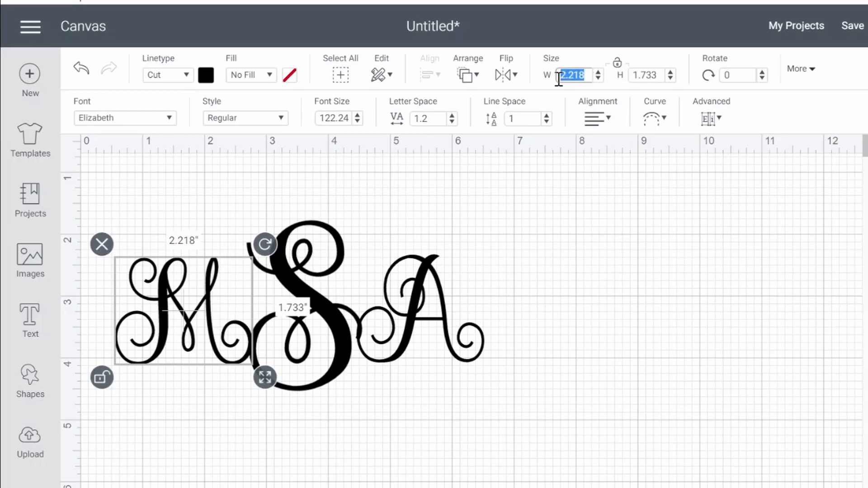
text(2.049)
click(617, 64)
click(531, 278)
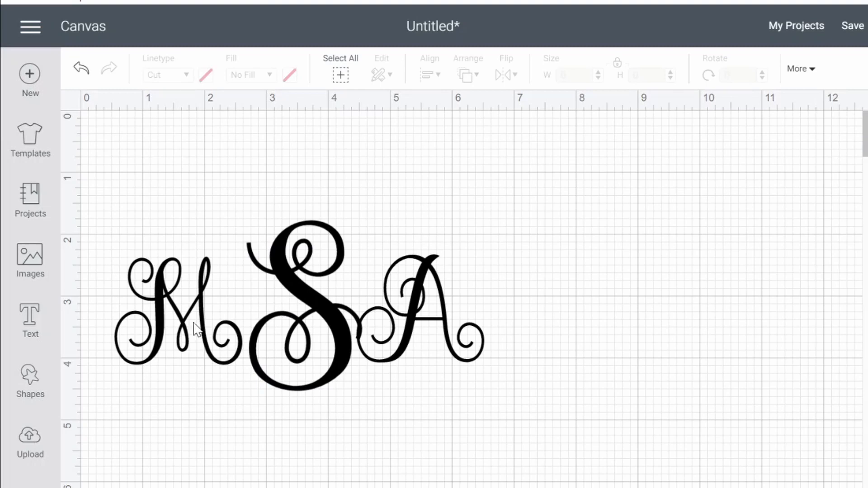
- Move the M to touch the S's left edge and raise the A slightly so both side letters sit level
click(172, 311)
drag(170, 307, 188, 309)
click(180, 407)
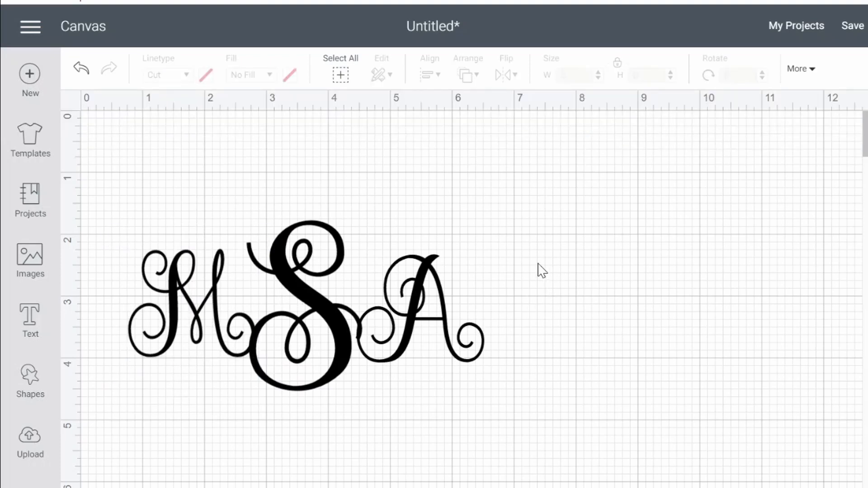
click(413, 277)
drag(414, 277, 413, 273)
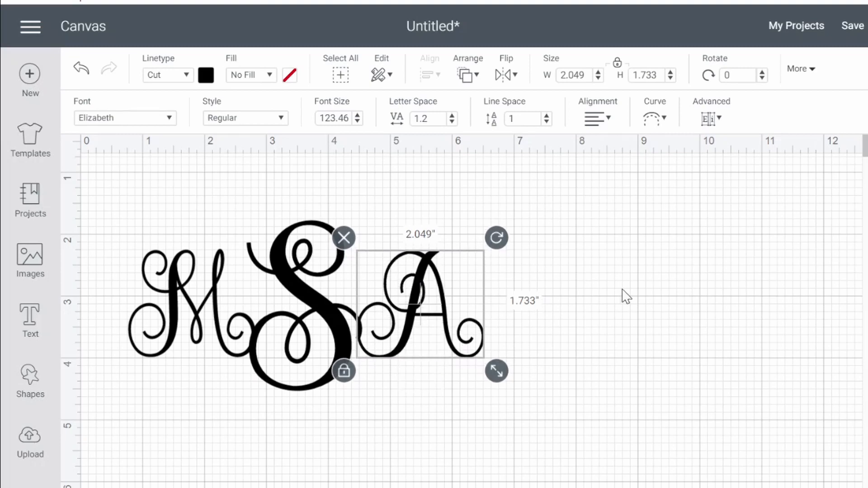
click(665, 299)
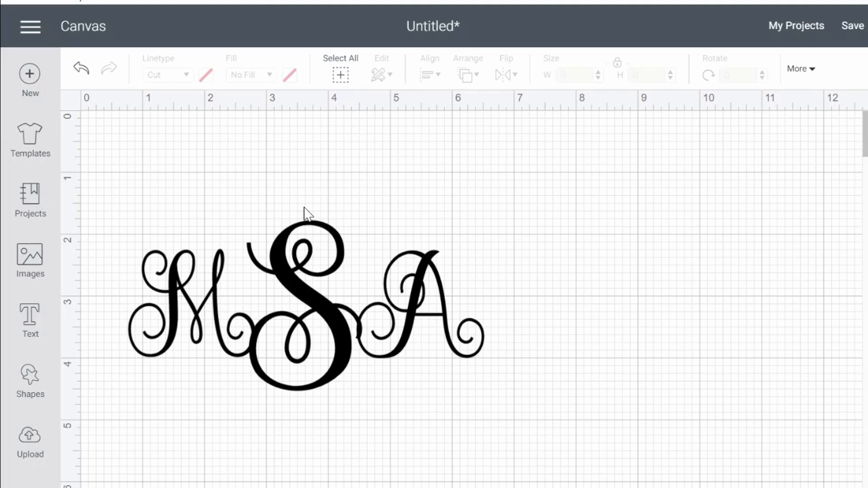
- Select all three letters, move them higher on the canvas, and shrink them proportionally to about 4.32" by 2.06"
click(341, 76)
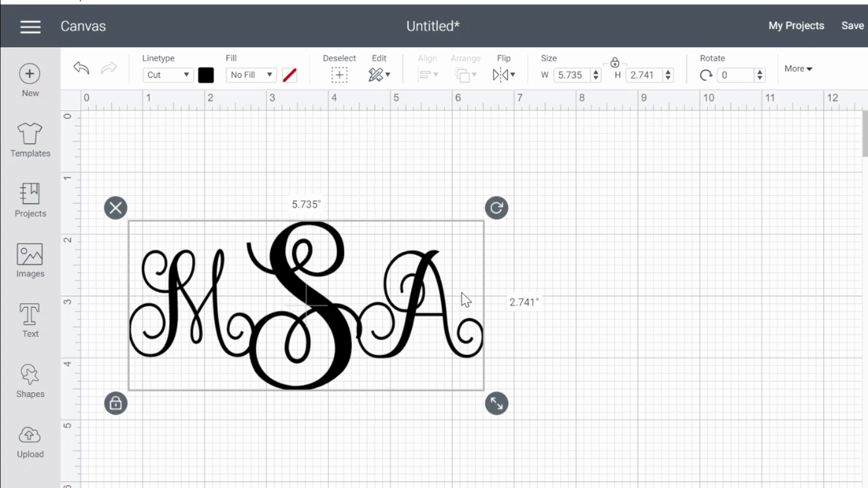
drag(363, 296, 361, 262)
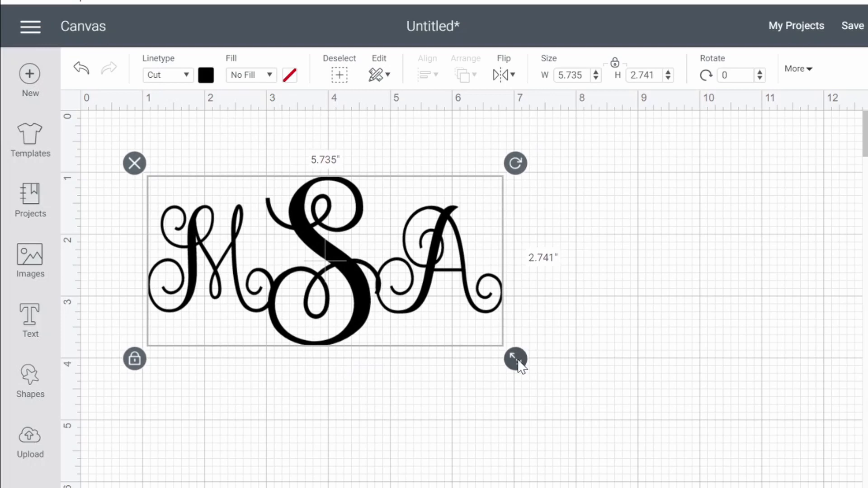
drag(520, 365, 430, 305)
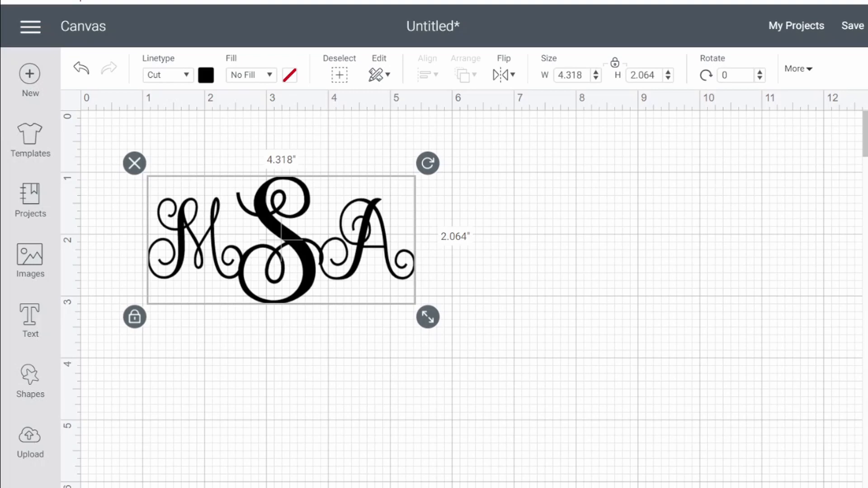
click(688, 204)
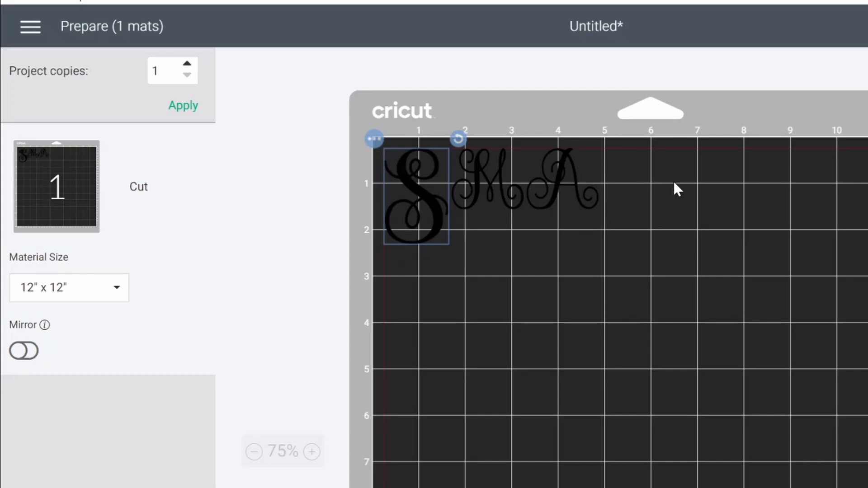
- Return to the canvas and move the three letters together slightly down and to the right
click(569, 266)
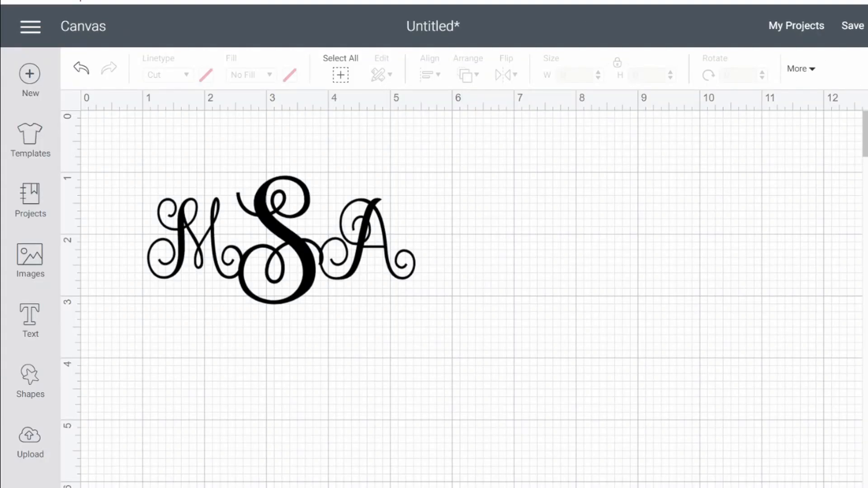
click(294, 255)
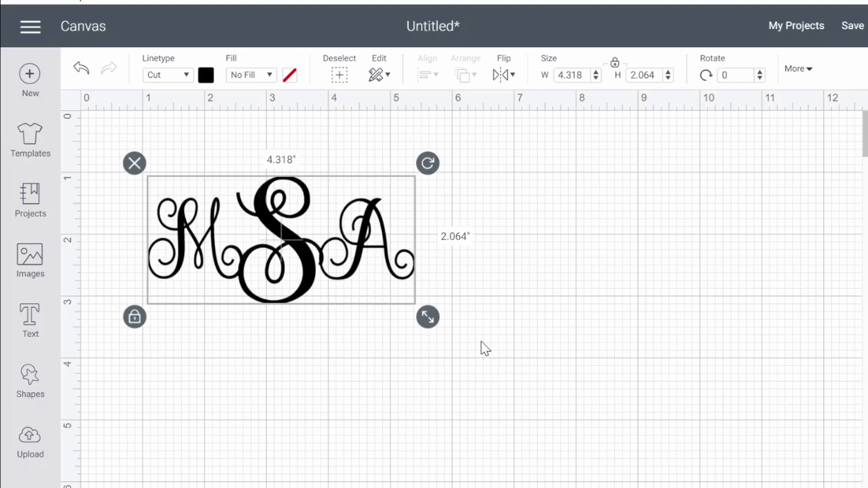
drag(295, 252, 307, 265)
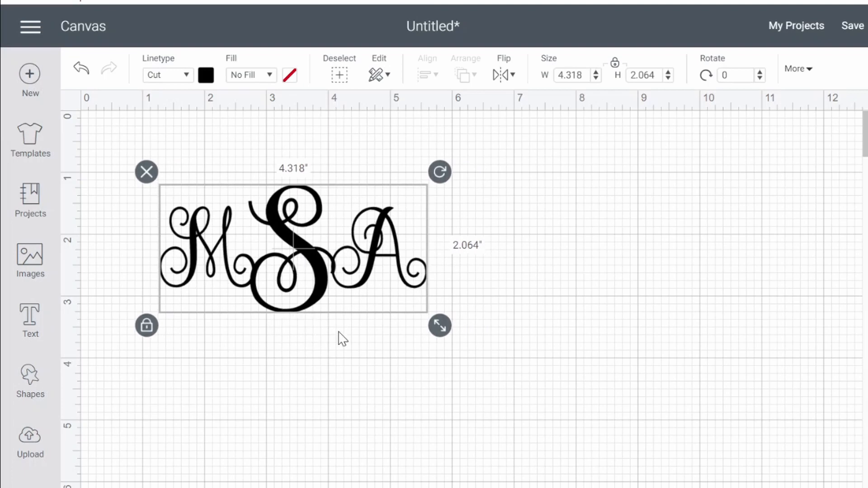
click(340, 349)
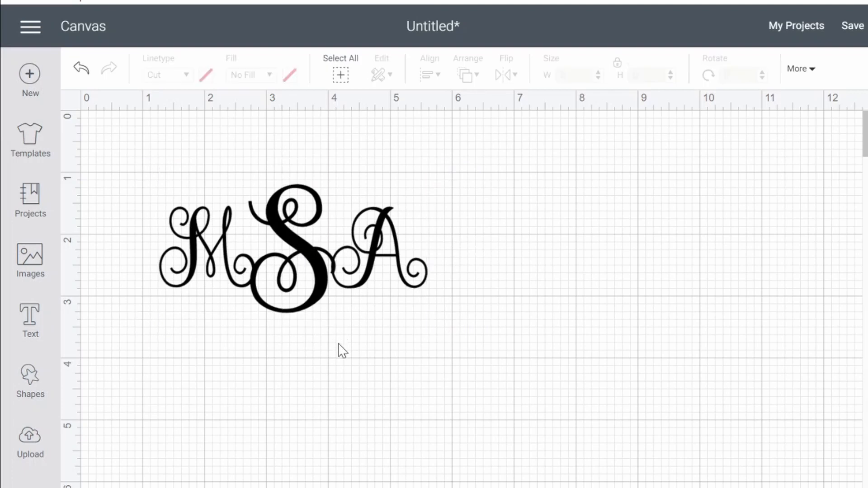
- Preview how the monogram is laid out on the cutting mat and return to the canvas
click(318, 258)
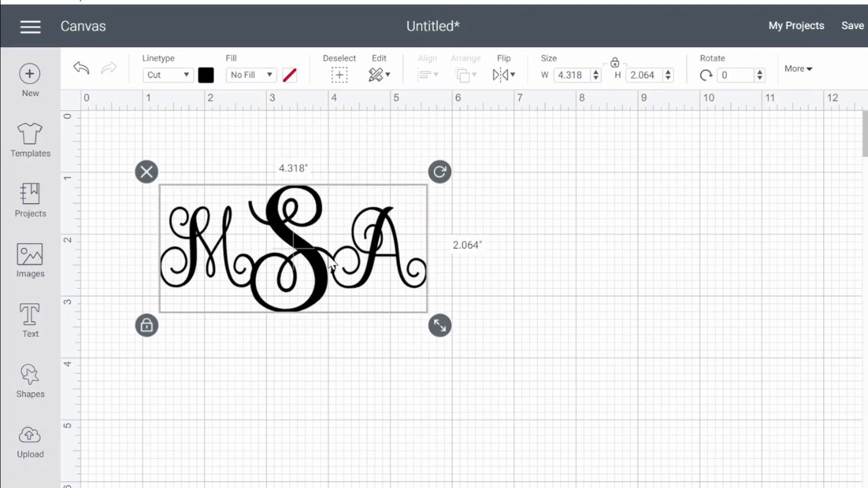
click(558, 253)
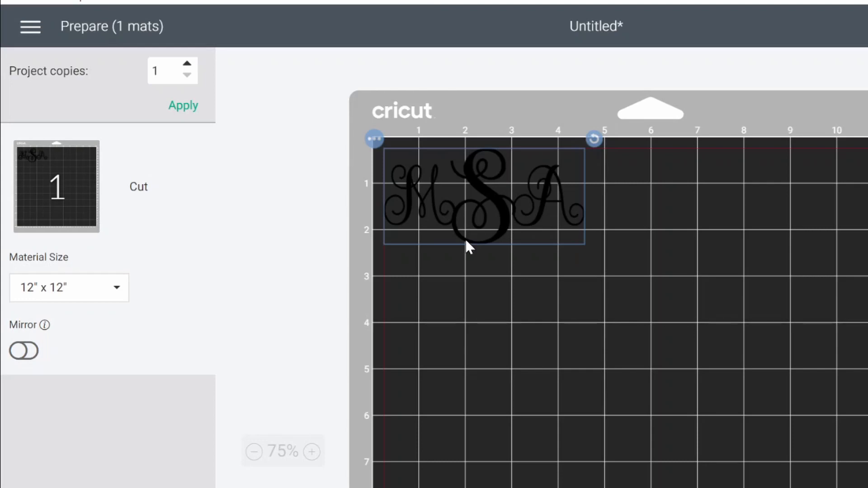
click(657, 315)
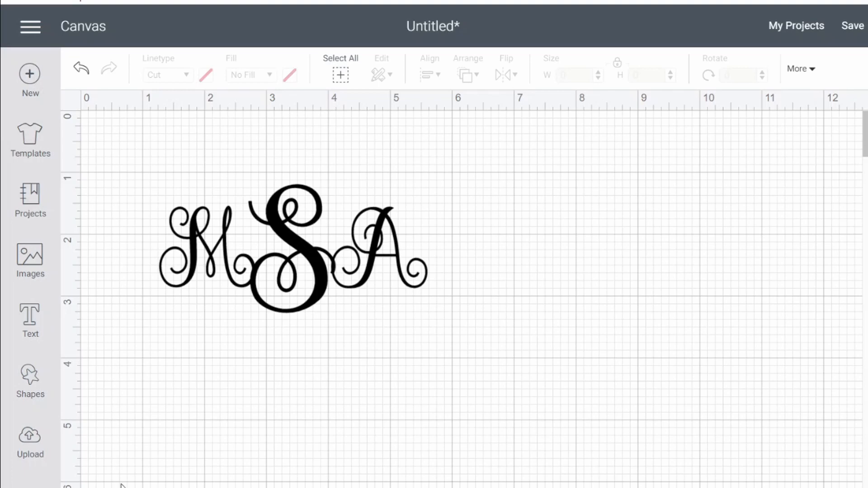
- Duplicate the monogram, place the copy to the right of the original, and delete the copy
click(327, 271)
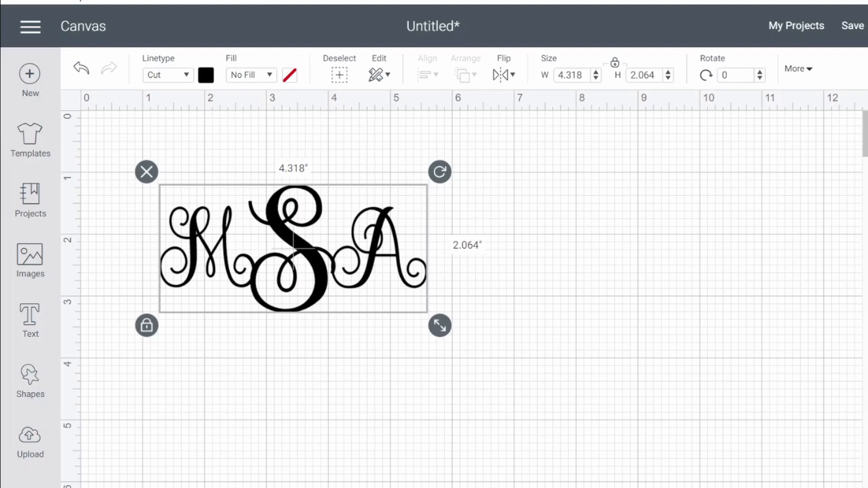
key(ctrl+c)
key(ctrl+v)
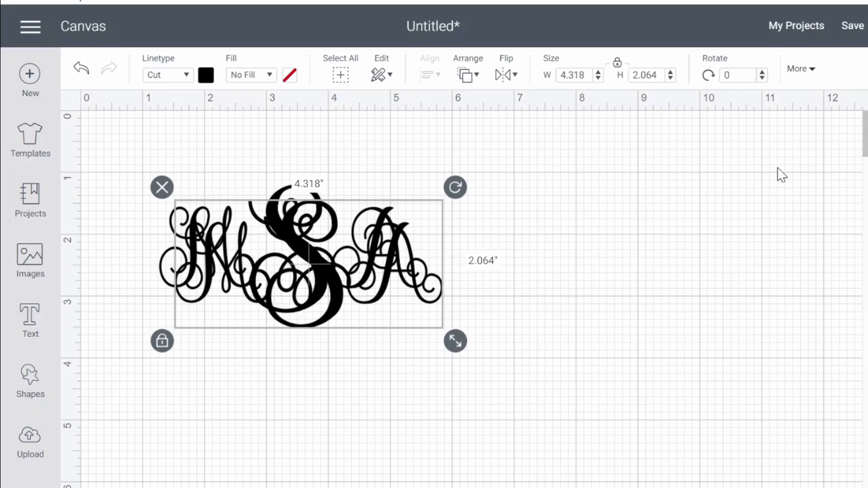
drag(323, 270, 635, 250)
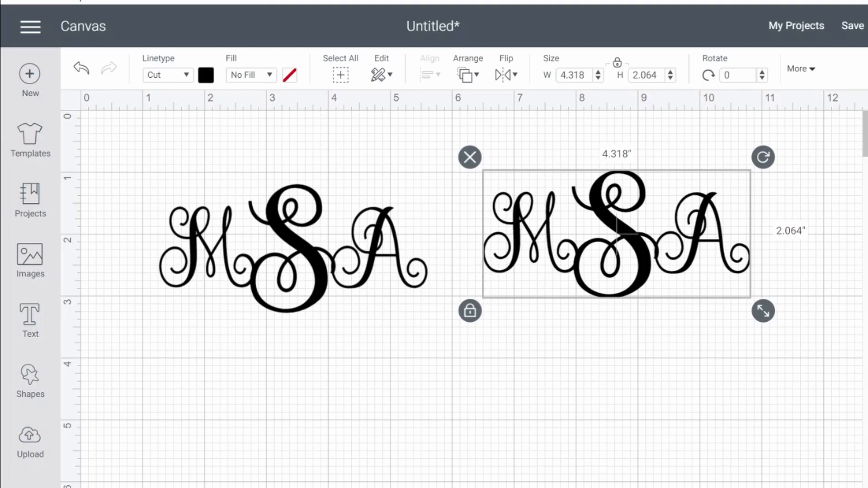
key(Delete)
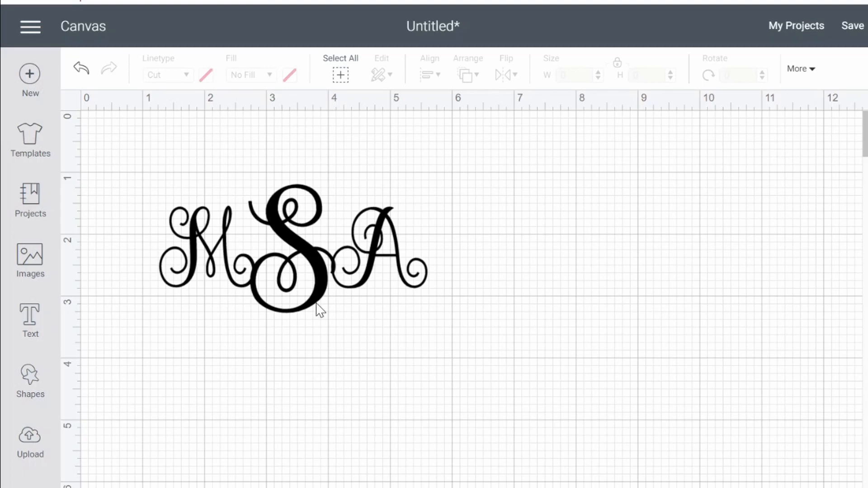
- Select the remaining monogram, check its arrangement on the cutting mat again, and go back to the canvas
click(306, 257)
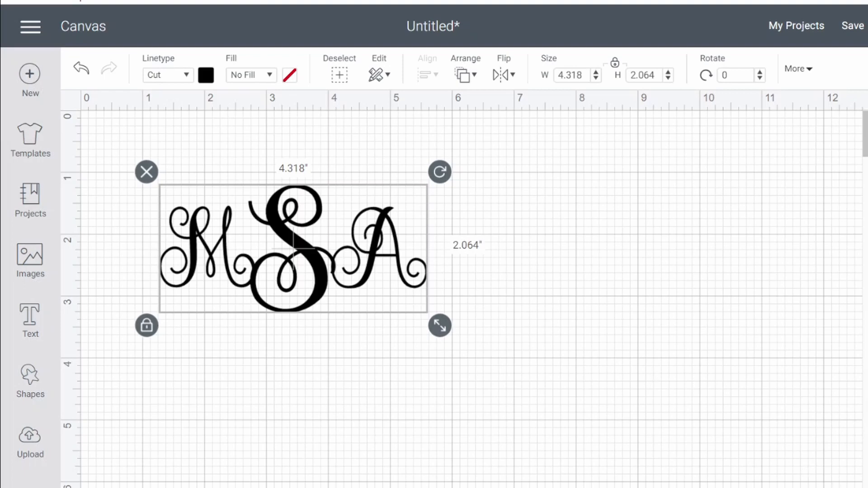
key(Delete)
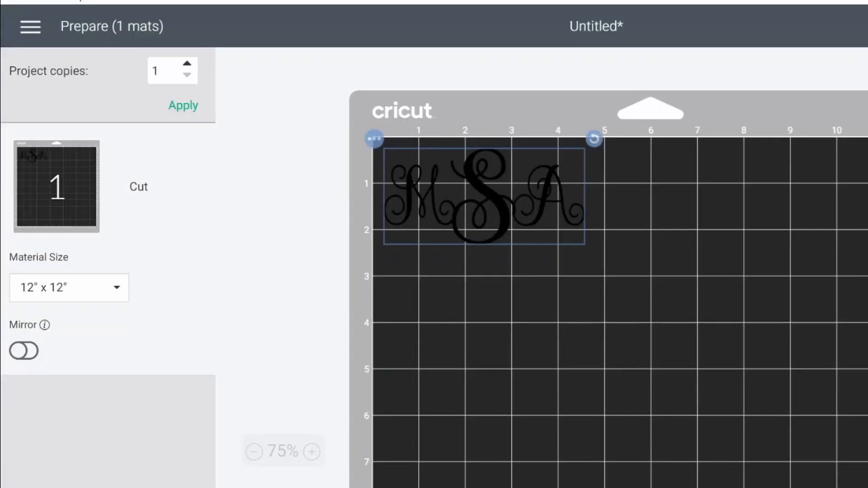
click(675, 329)
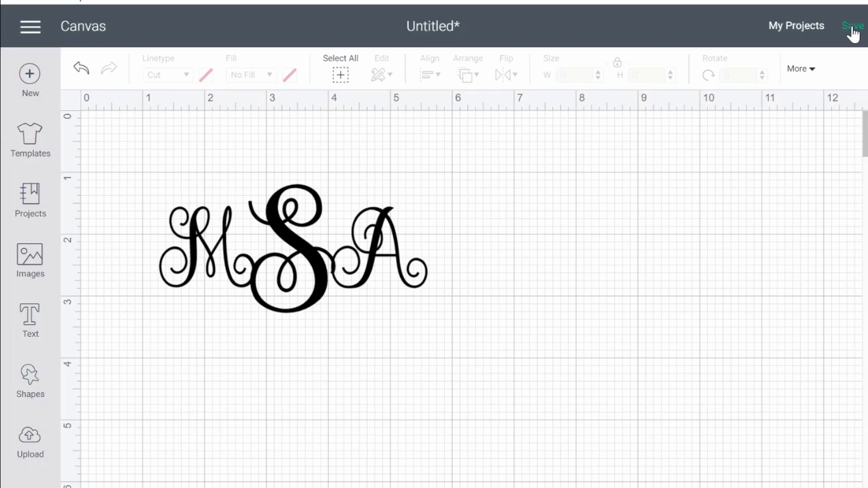
- Save the project under the person's name followed by MONOGRAM, and leave the monogram deselected
click(853, 34)
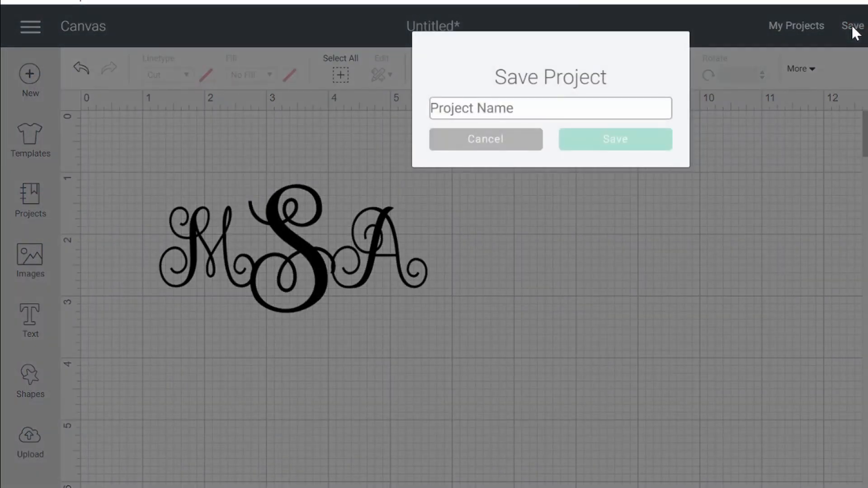
click(548, 105)
text(MARDIS)
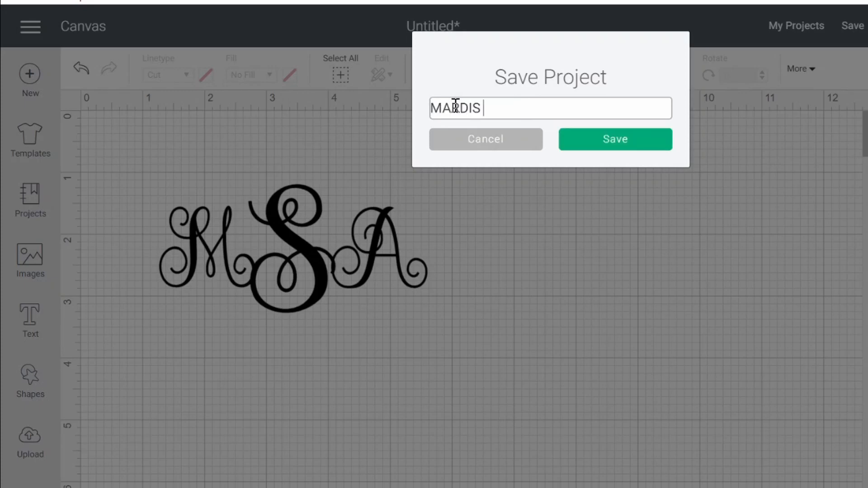
text( MONOGRAM)
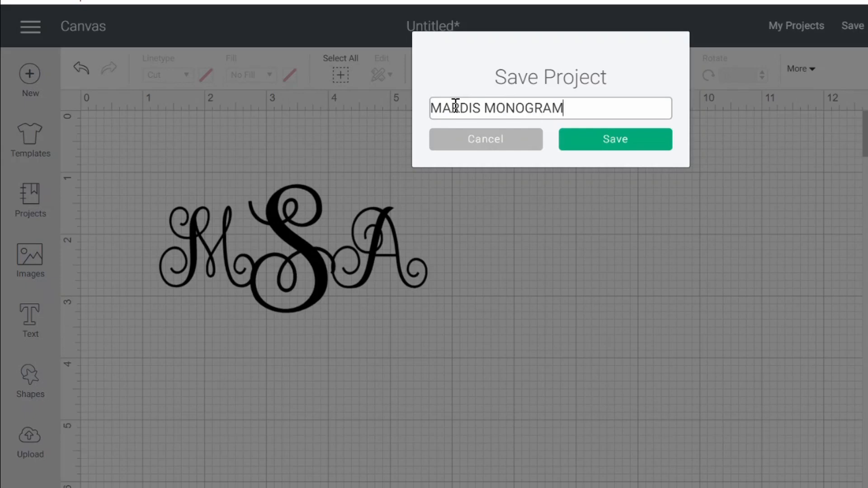
click(621, 142)
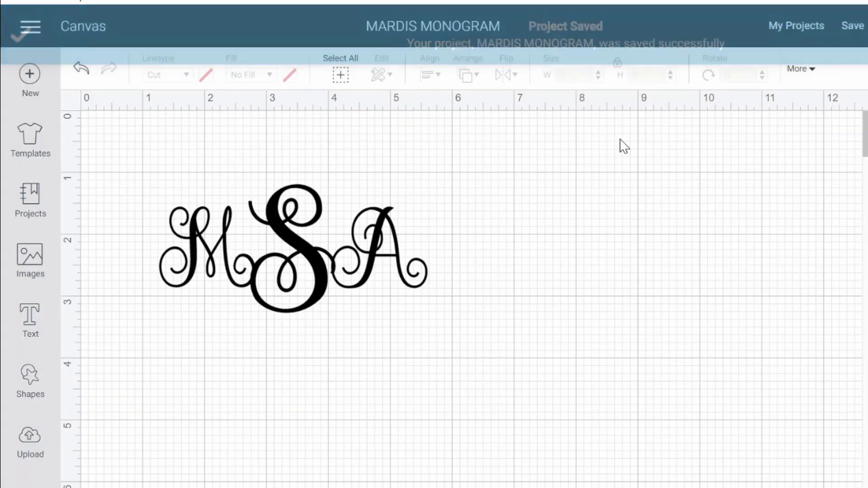
click(327, 247)
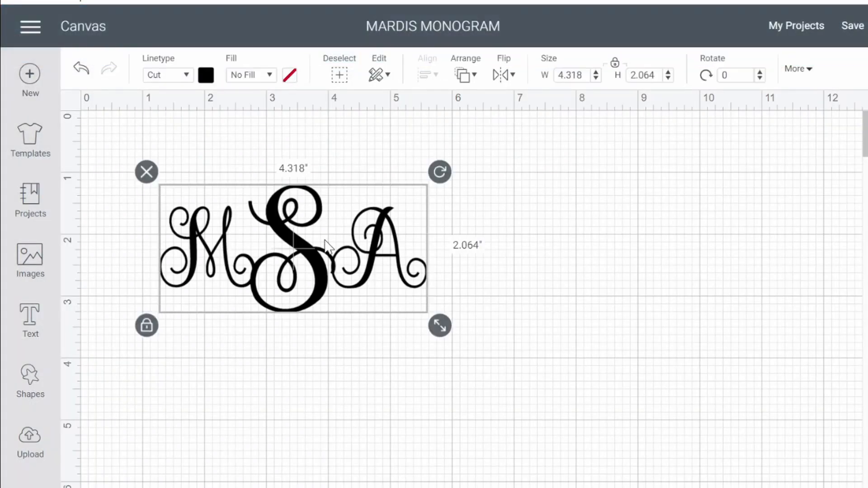
click(689, 190)
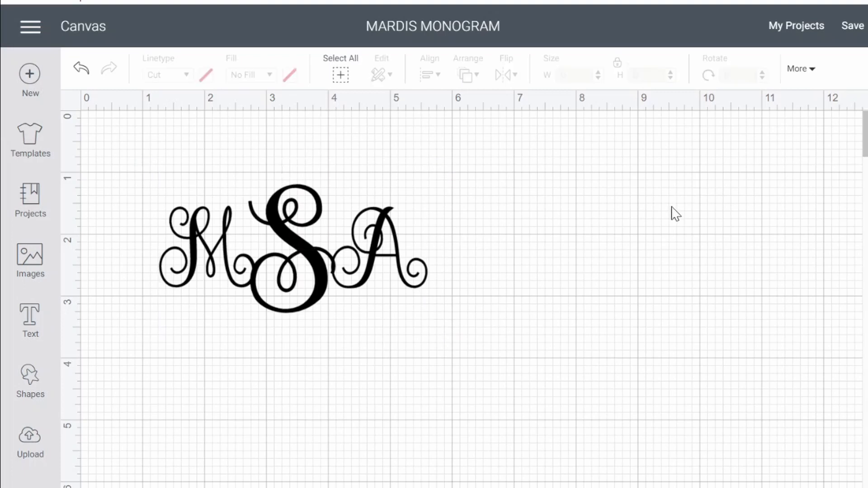